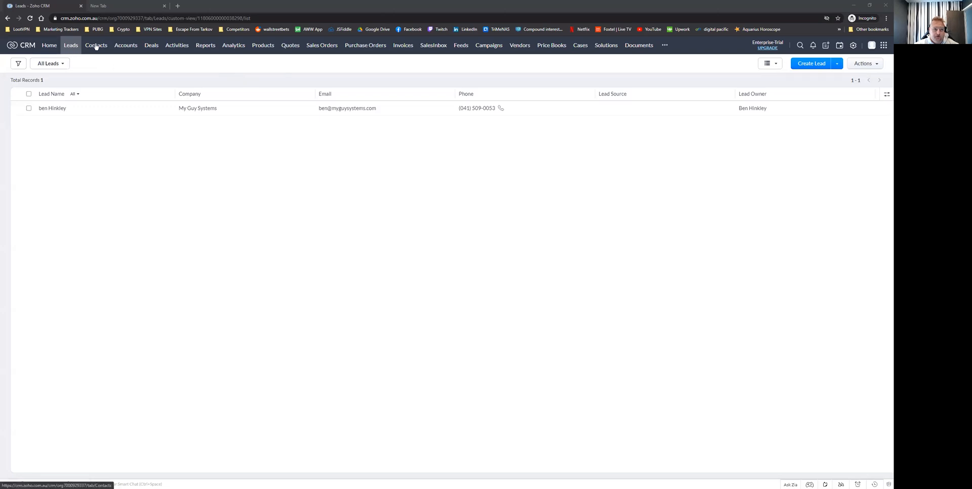
# - Look through the Contacts, Accounts and Deals modules and return to the Leads list
pyautogui.click(95, 46)
pyautogui.click(126, 46)
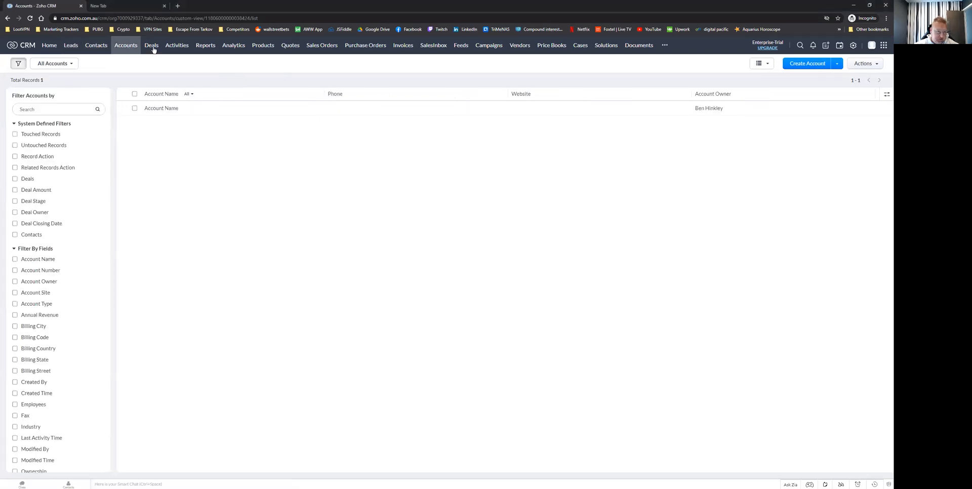
pyautogui.click(152, 46)
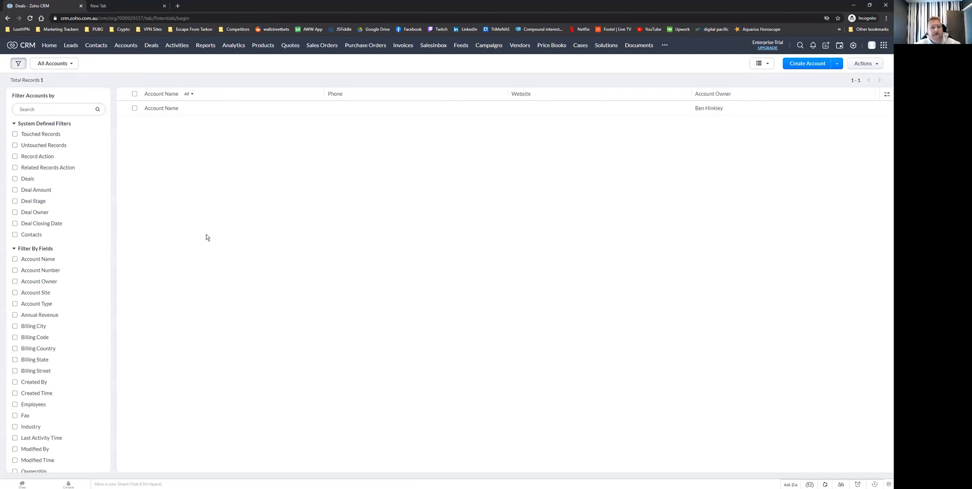
pyautogui.click(72, 45)
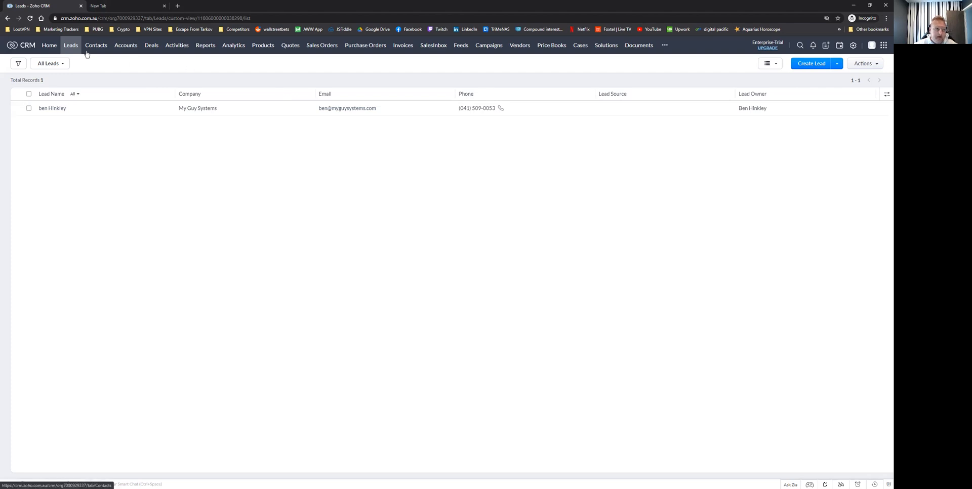
# - Examine the system-defined and field filters available for the Leads list, and hide the filters again
pyautogui.click(20, 63)
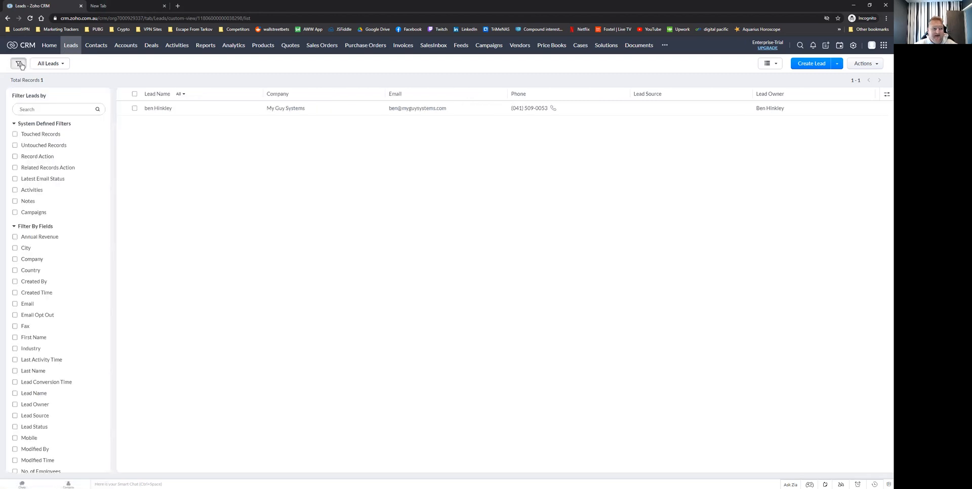
pyautogui.click(20, 65)
pyautogui.click(21, 65)
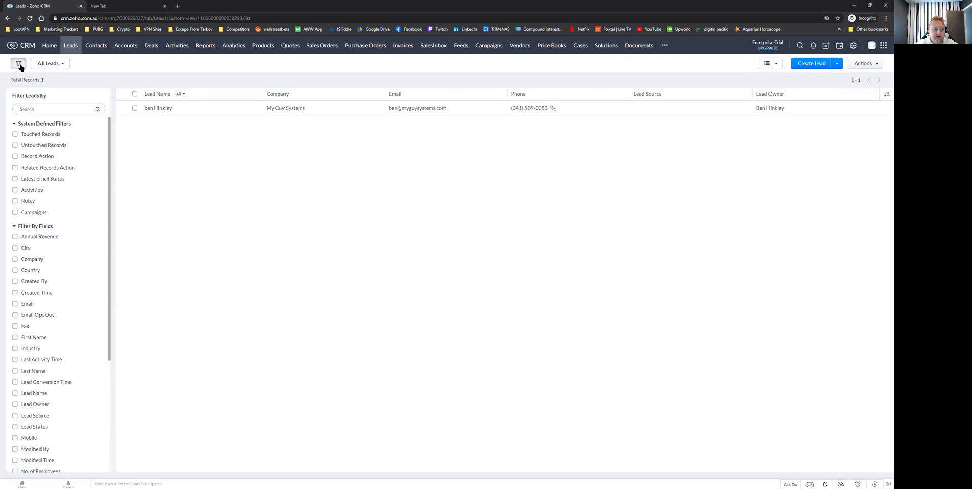
pyautogui.click(21, 66)
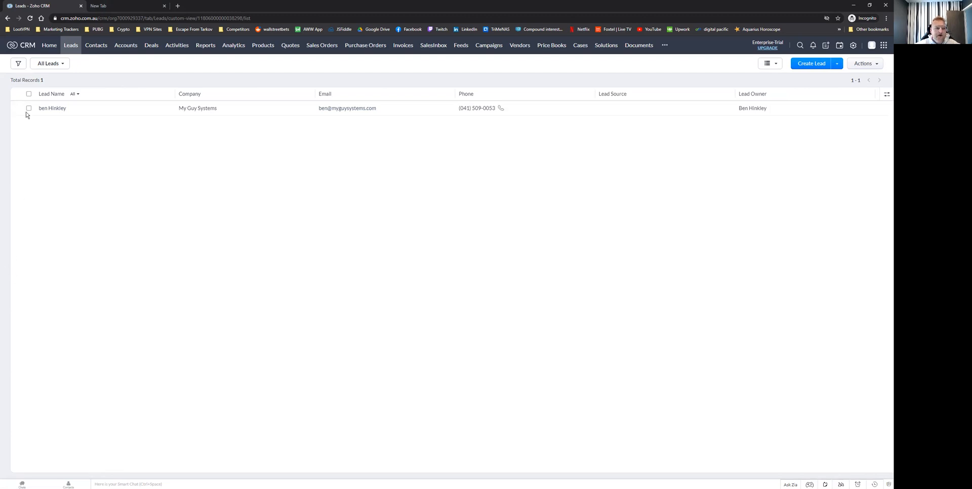
pyautogui.click(18, 64)
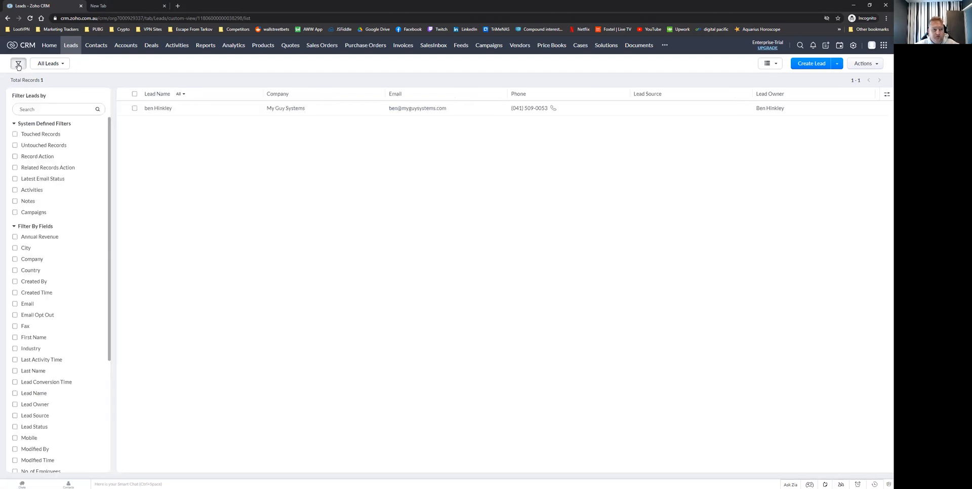
pyautogui.click(18, 64)
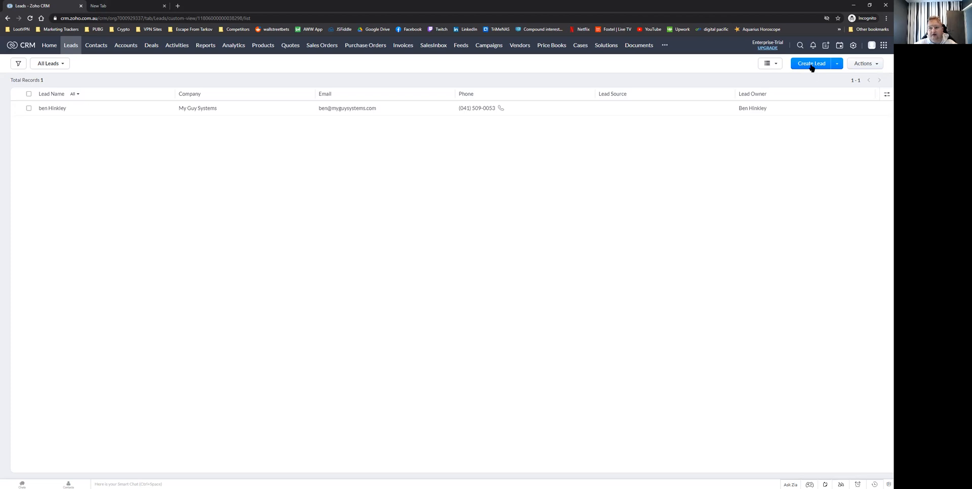
# - Examine the options for importing leads and notes without starting an import
pyautogui.click(837, 64)
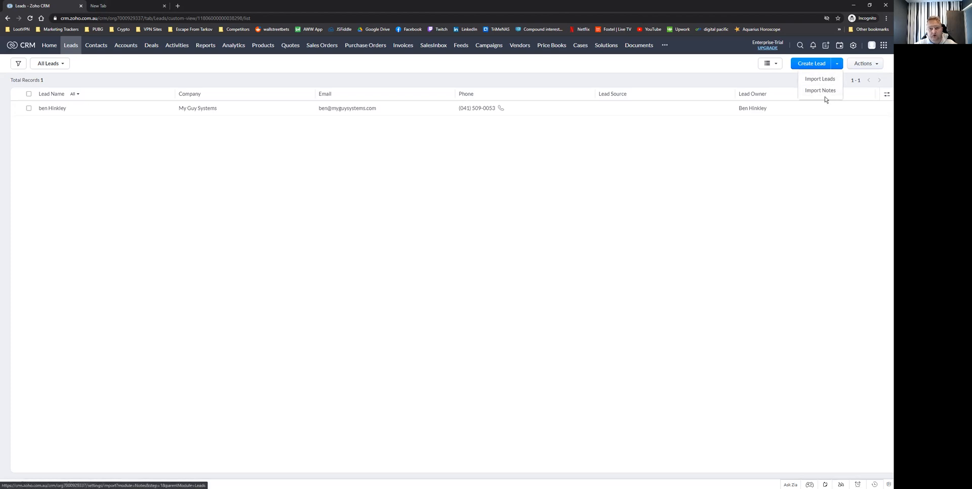
pyautogui.click(837, 64)
pyautogui.click(837, 65)
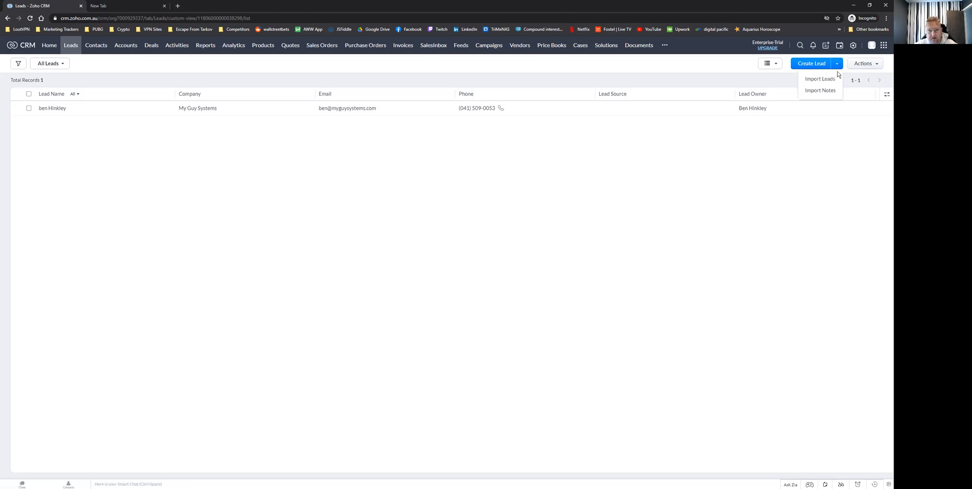
pyautogui.click(745, 76)
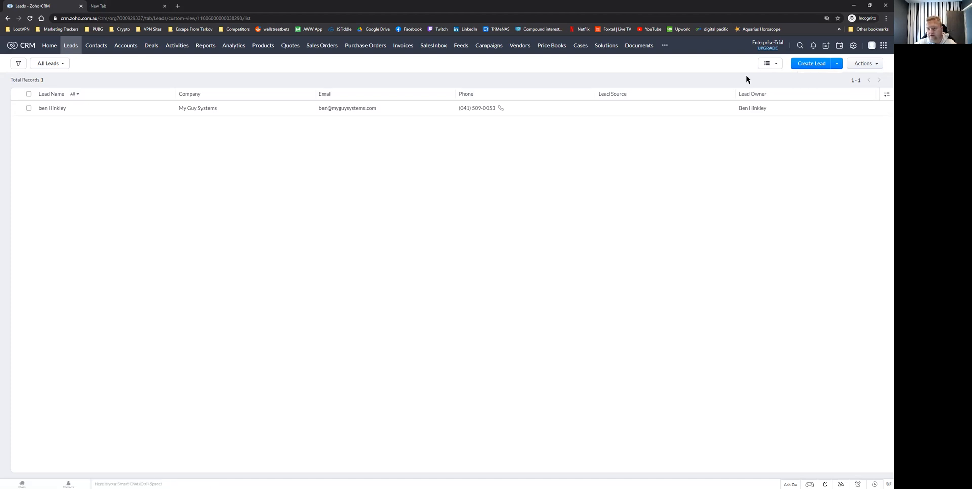
# - Examine the mass actions for leads and the List, Kanban and Canvas view choices without changing anything
pyautogui.click(878, 64)
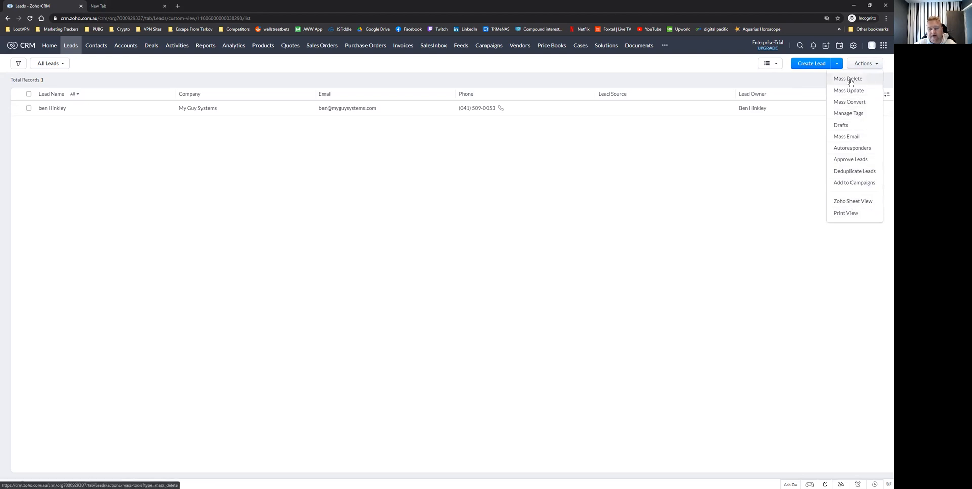
pyautogui.click(876, 65)
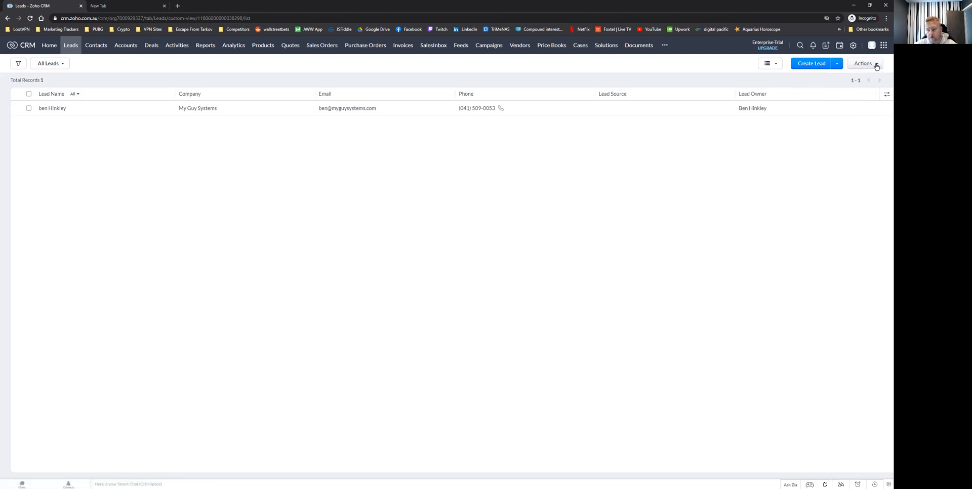
pyautogui.click(778, 66)
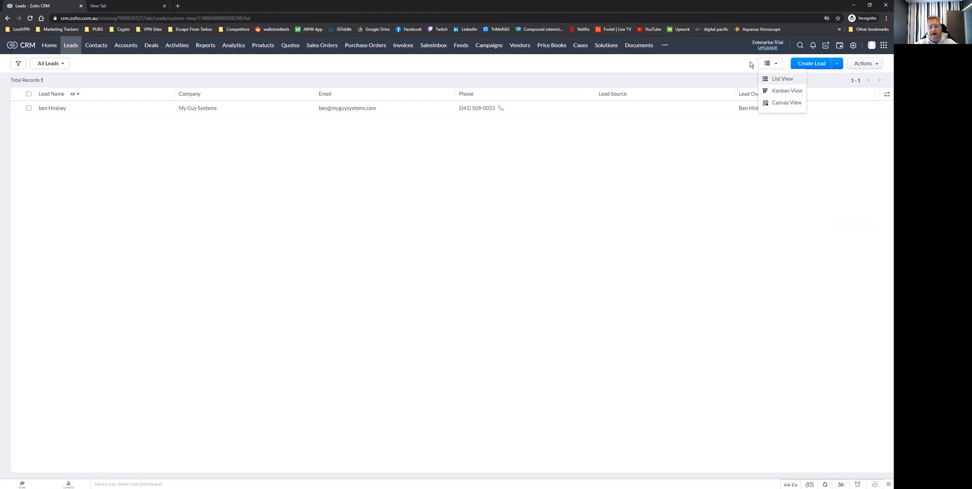
pyautogui.click(777, 64)
pyautogui.click(775, 65)
pyautogui.click(735, 65)
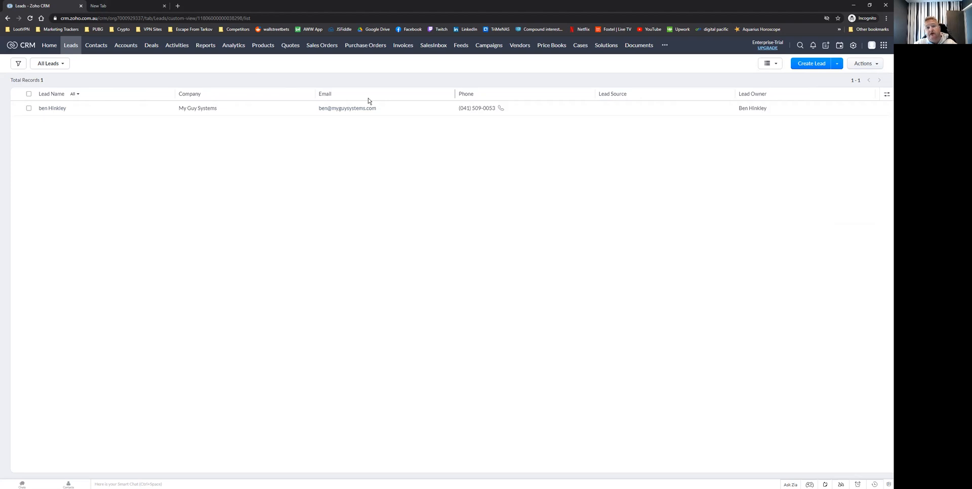
# - Add the Description column to the Leads list, place it directly after Lead Name, and save the column setup
pyautogui.click(886, 95)
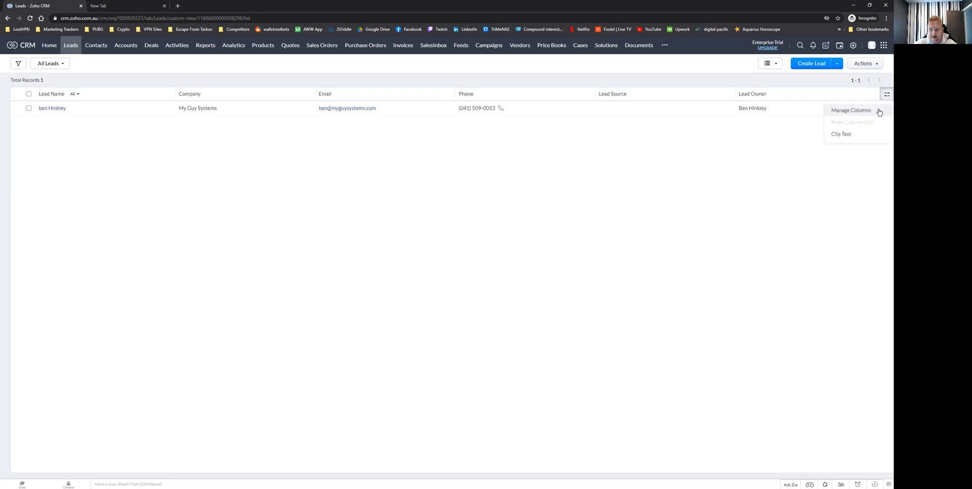
pyautogui.click(864, 113)
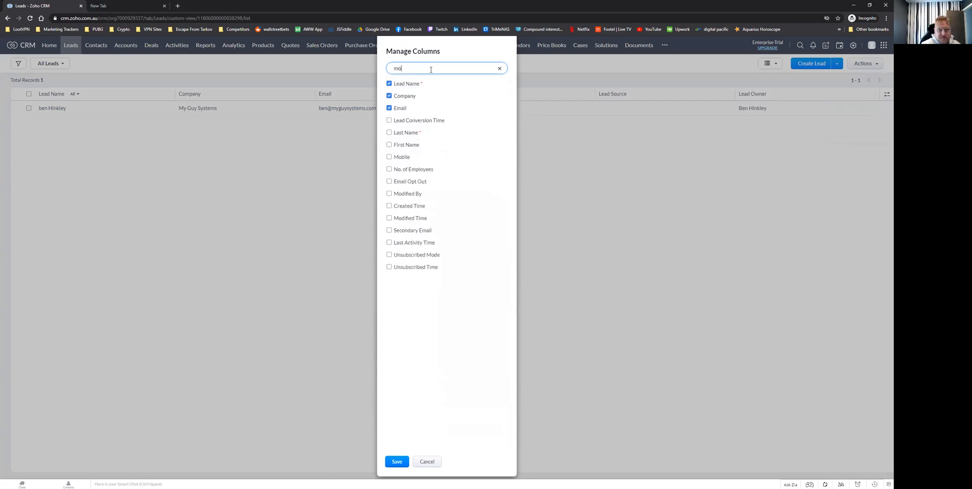
pyautogui.press('BackSpace')
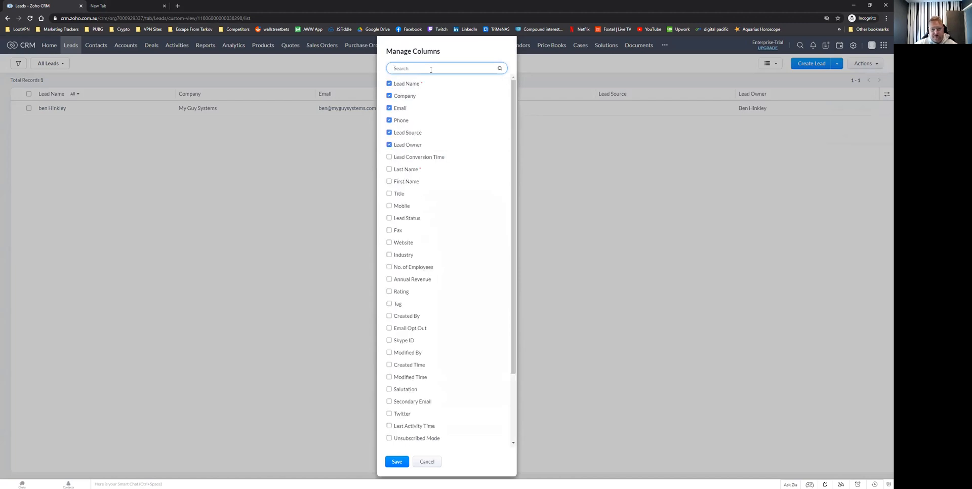
pyautogui.scroll(-2, 451, 157)
pyautogui.scroll(3, 449, 314)
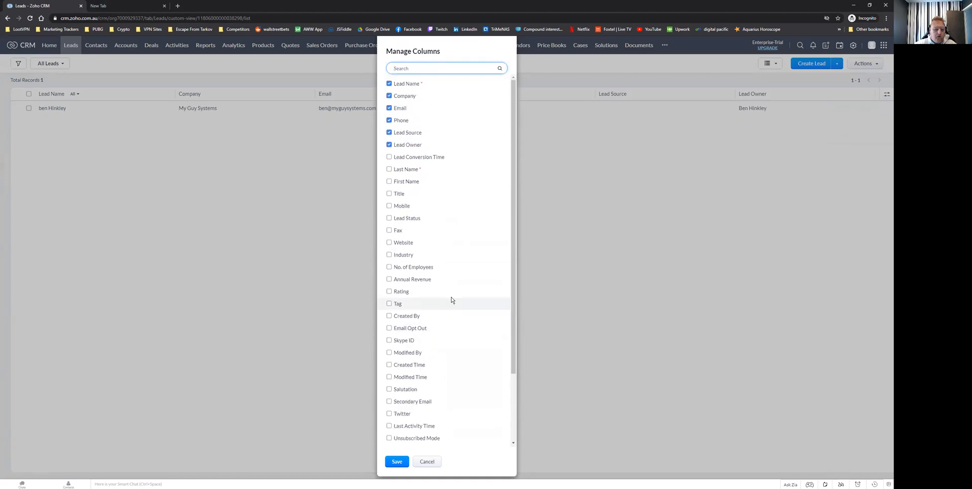
pyautogui.scroll(-3, 449, 284)
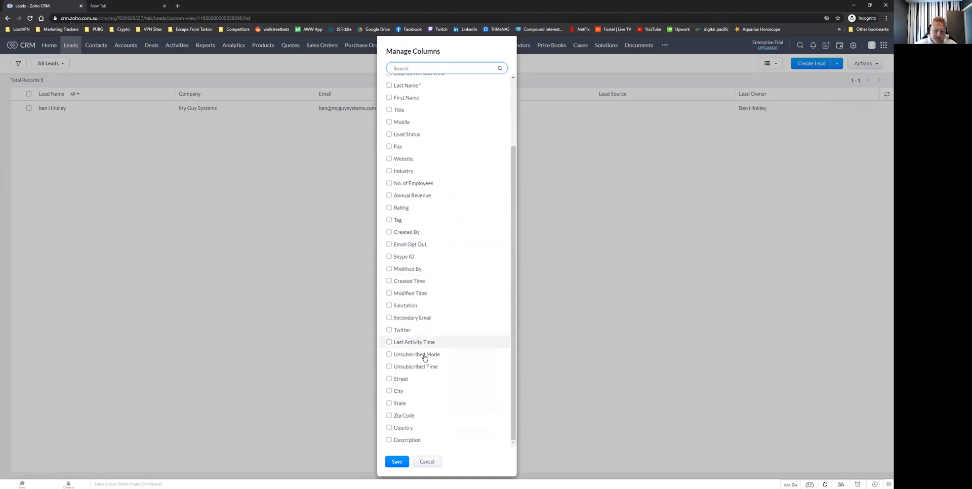
pyautogui.click(389, 439)
pyautogui.scroll(3, 434, 256)
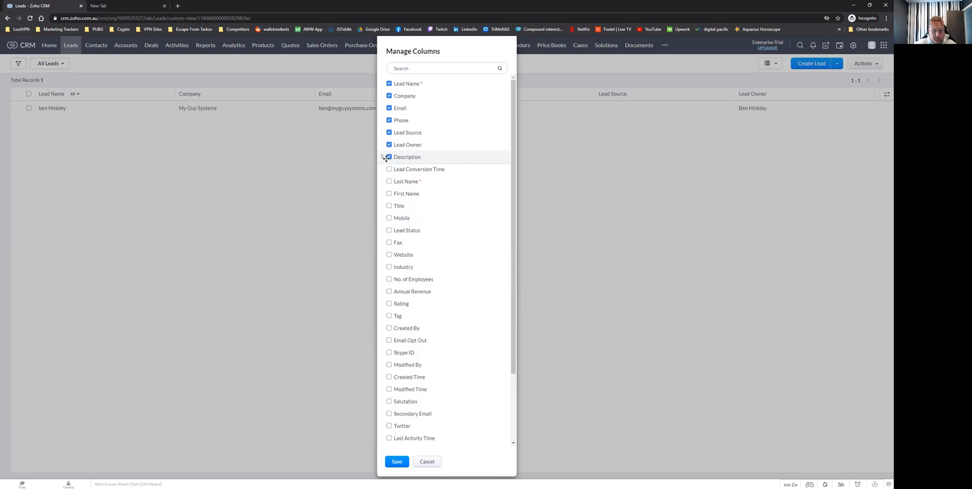
pyautogui.moveTo(385, 156); pyautogui.dragTo(387, 95)
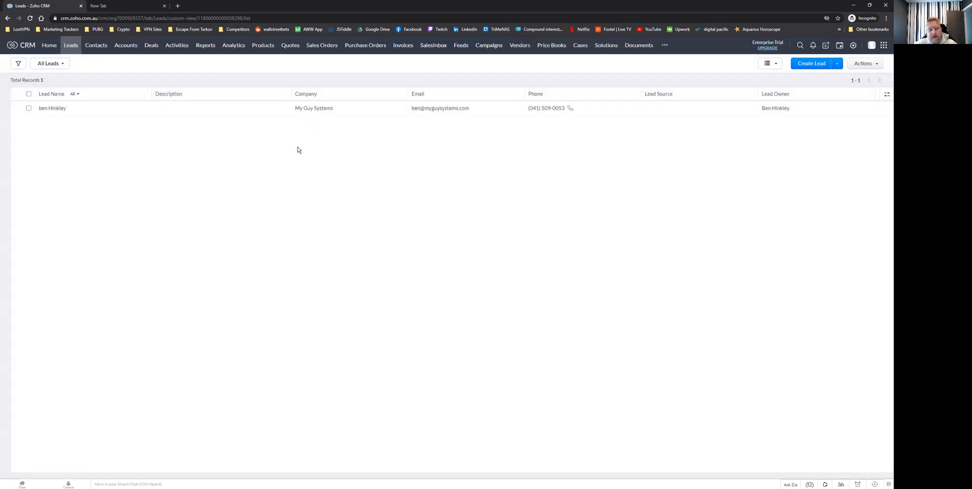
# - In the Contacts list, narrow the Contact Name and Account Name columns and widen the Email and Description columns
pyautogui.click(102, 48)
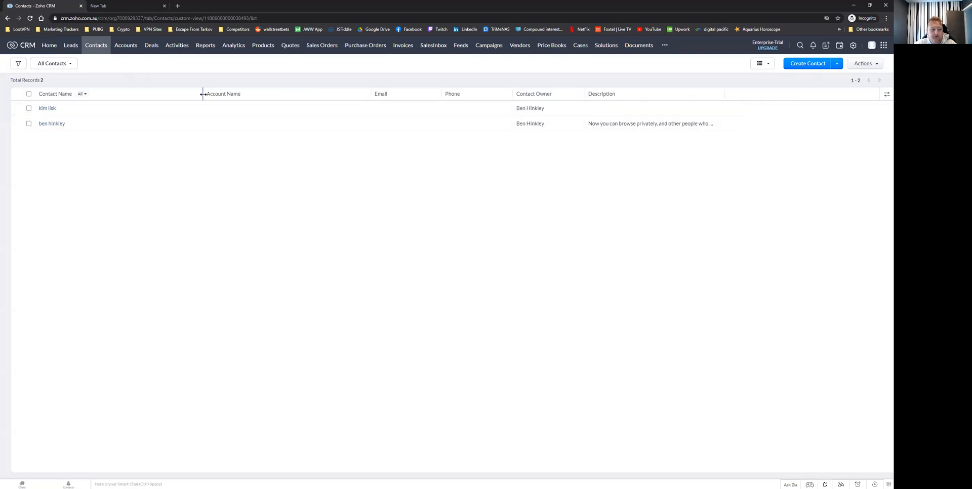
pyautogui.moveTo(127, 96); pyautogui.dragTo(104, 96)
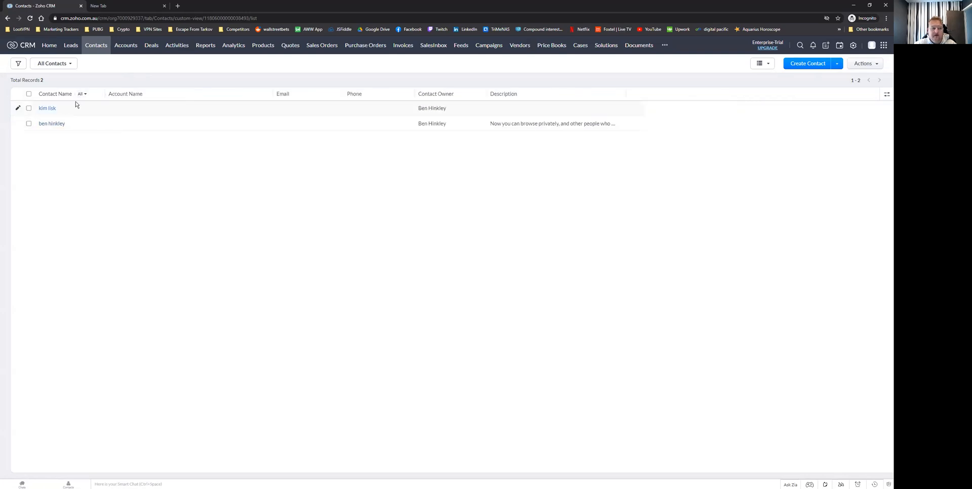
pyautogui.moveTo(270, 90); pyautogui.dragTo(200, 92)
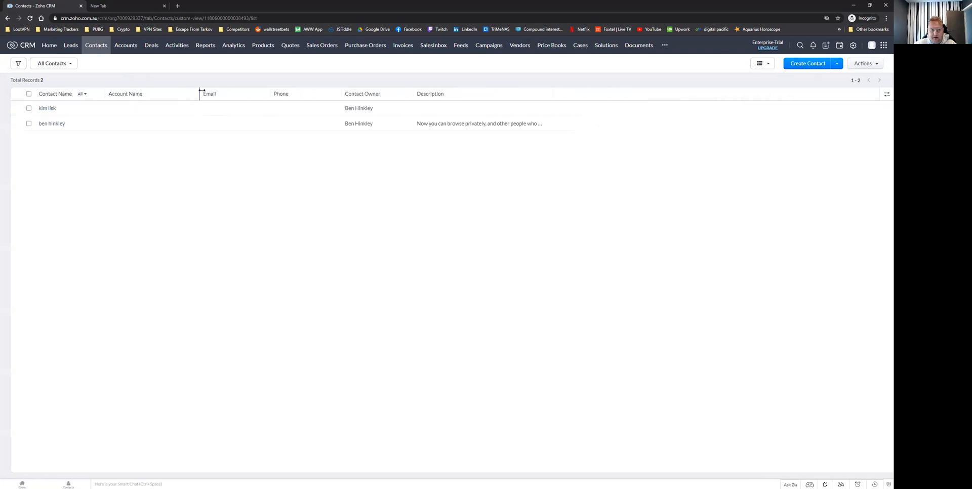
pyautogui.moveTo(268, 93); pyautogui.dragTo(316, 93)
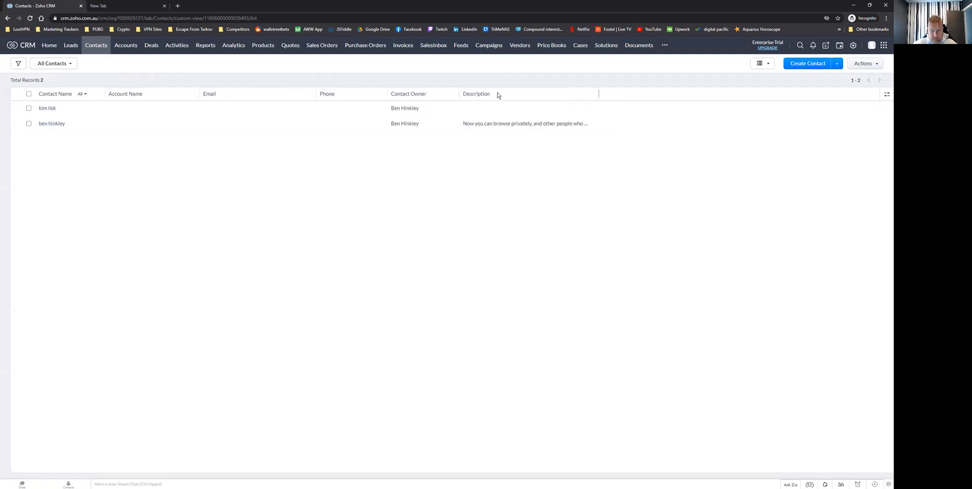
pyautogui.moveTo(597, 93); pyautogui.dragTo(805, 95)
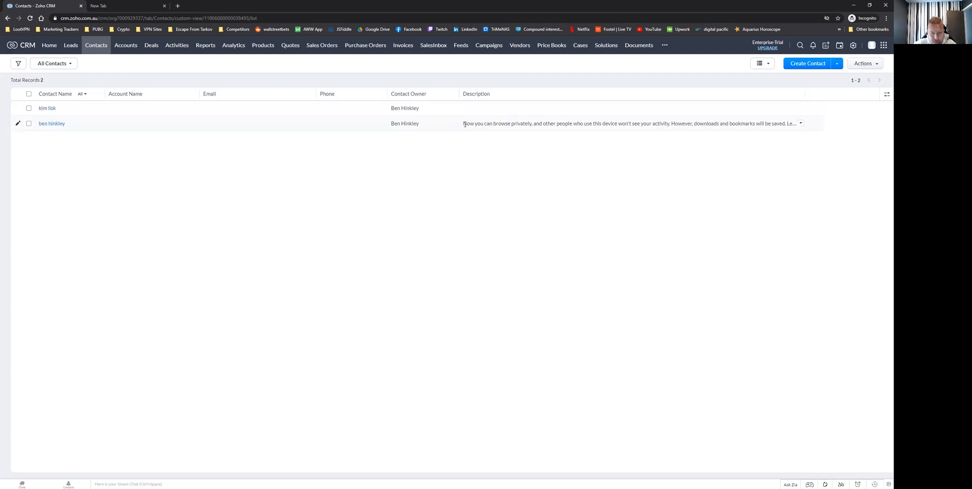
# - Expand the truncated description of the second contact in the list to read it in full, and close it
pyautogui.moveTo(464, 124); pyautogui.dragTo(767, 123)
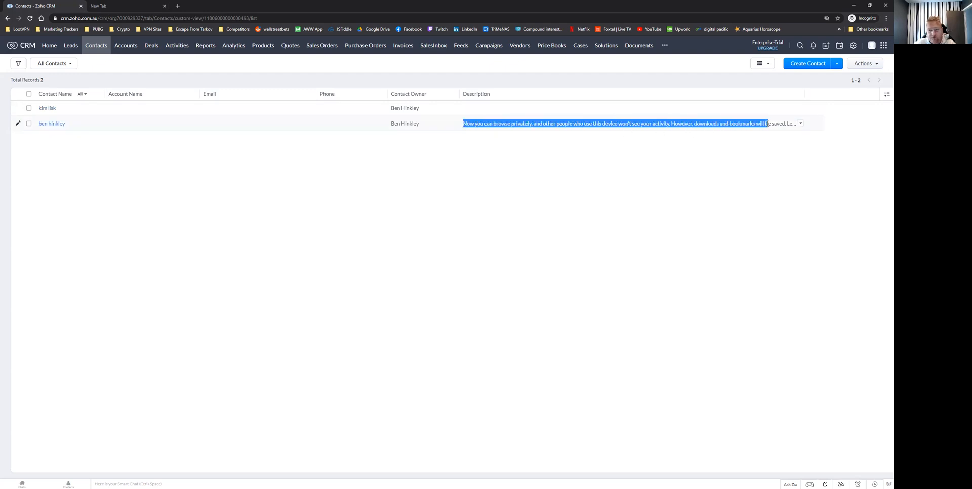
pyautogui.click(764, 129)
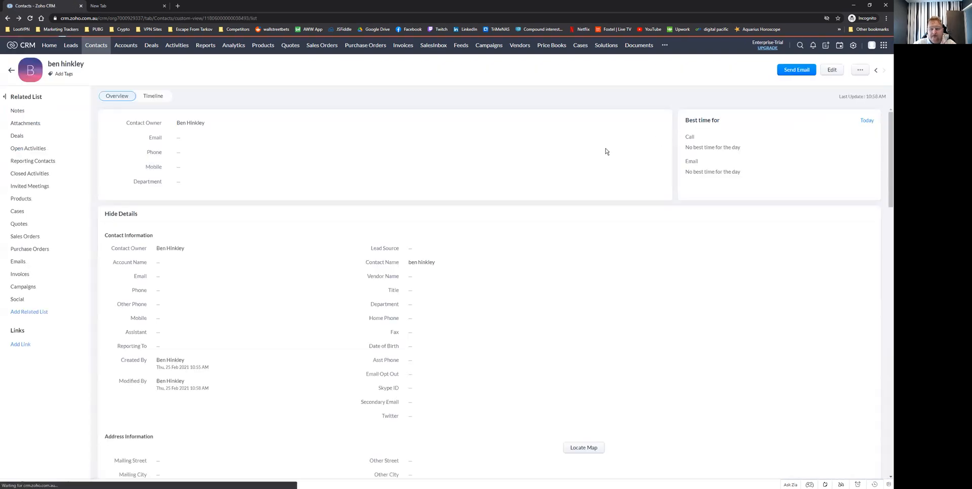
pyautogui.hotkey('alt', 'Left')
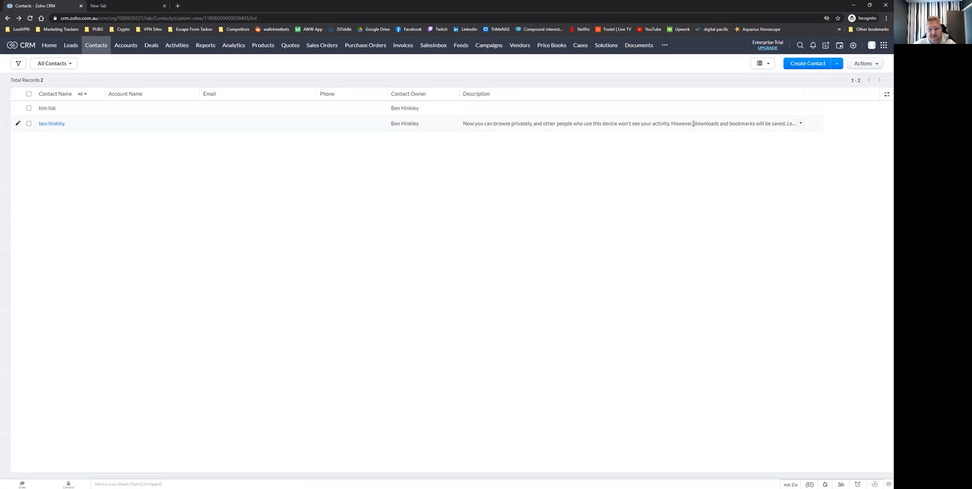
pyautogui.click(801, 124)
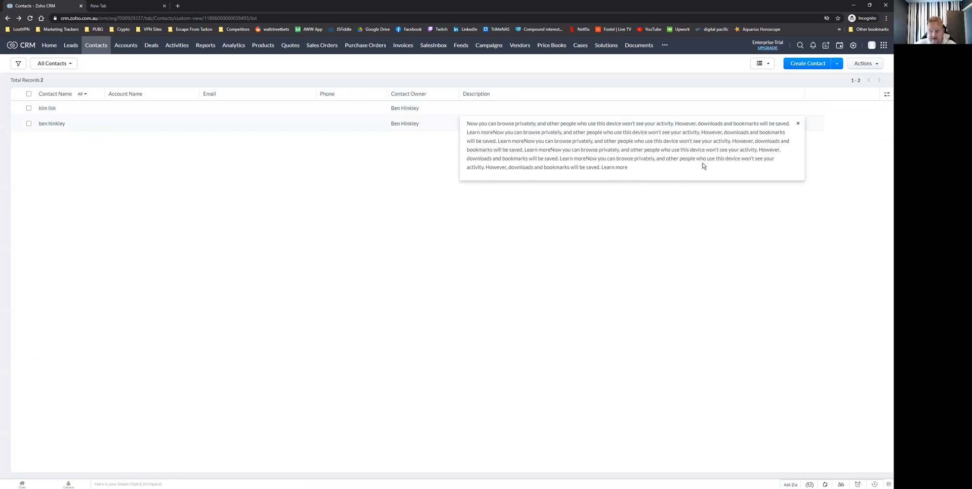
pyautogui.click(797, 123)
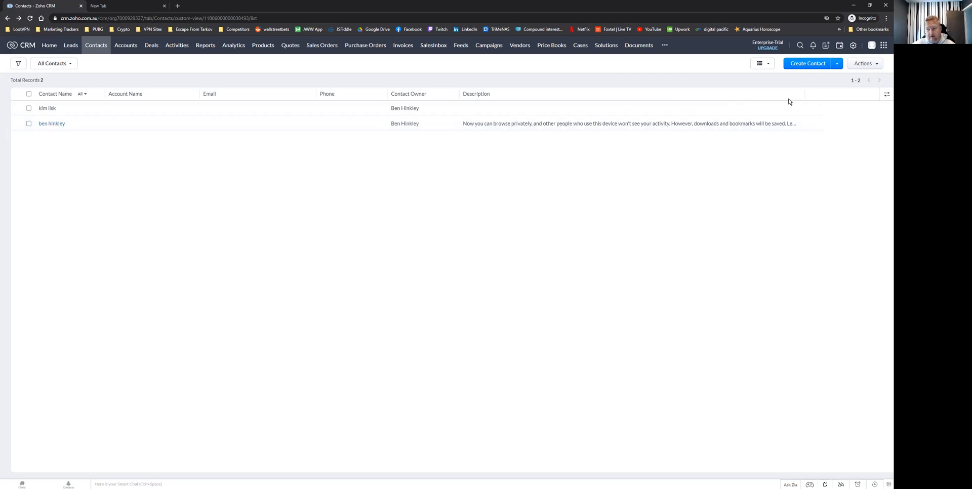
# - Turn on text wrapping for the Contacts list columns
pyautogui.click(886, 95)
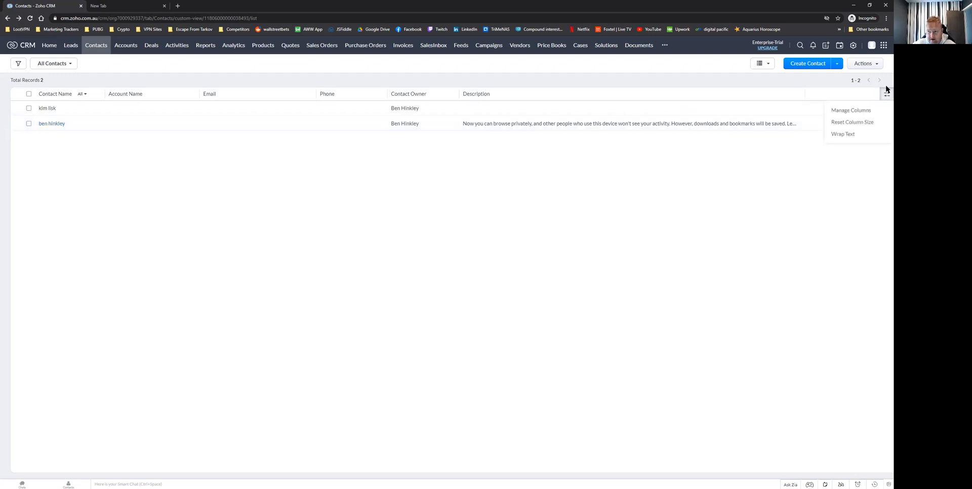
pyautogui.click(846, 138)
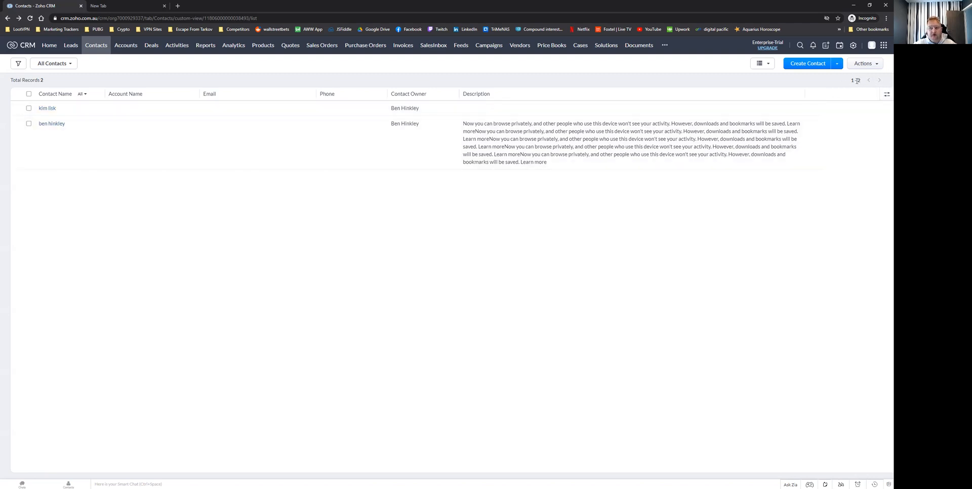
# - Check the displayed record range and the total record count of the Contacts list
pyautogui.moveTo(857, 80); pyautogui.dragTo(860, 80)
pyautogui.click(857, 81)
pyautogui.moveTo(12, 80); pyautogui.dragTo(42, 80)
pyautogui.click(51, 82)
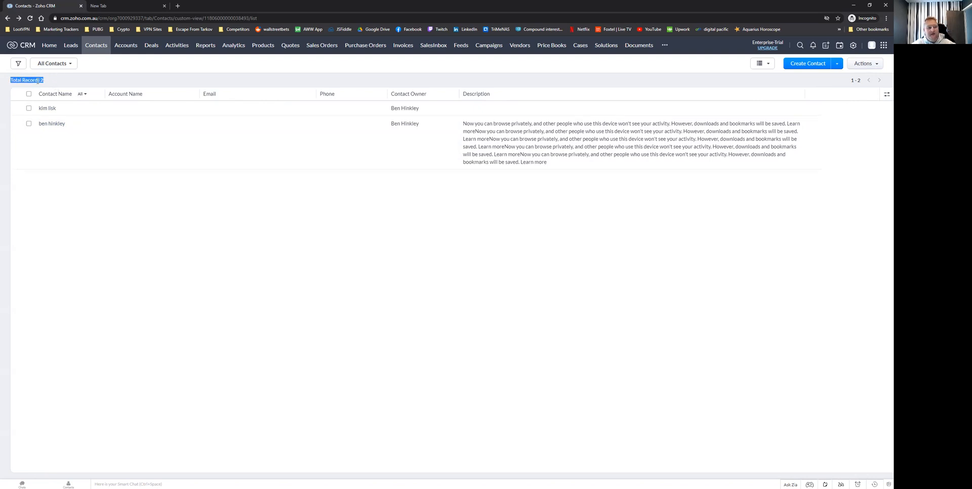
# - Review the Contacts filter options, the total record count and the available list views, and hide the filters again
pyautogui.click(21, 66)
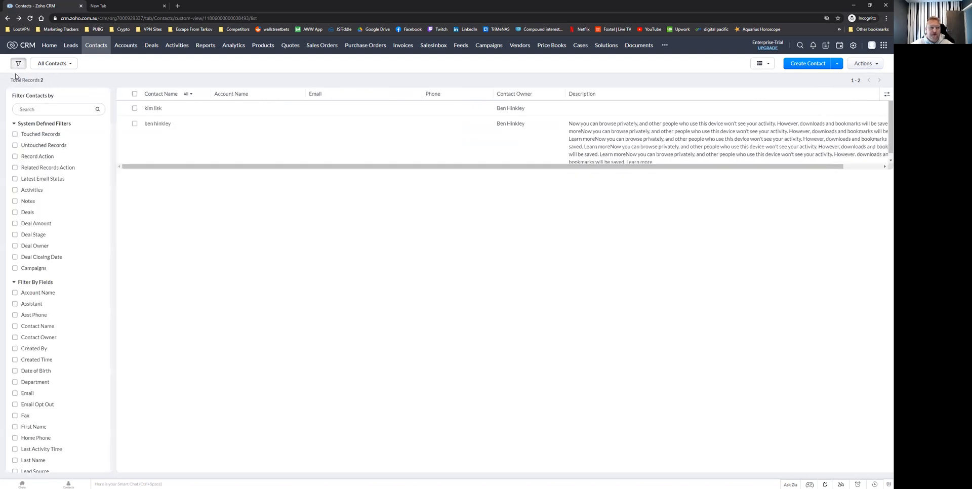
pyautogui.moveTo(11, 80); pyautogui.dragTo(48, 81)
pyautogui.click(45, 64)
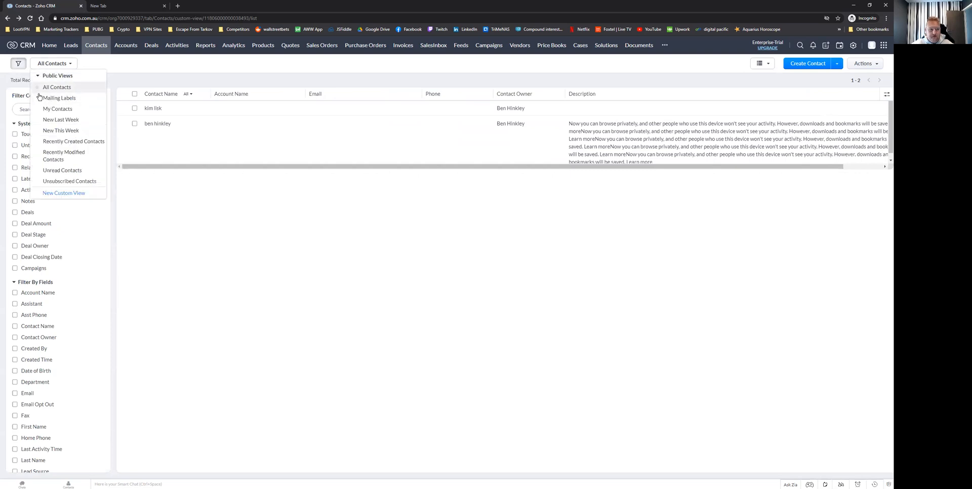
pyautogui.click(143, 72)
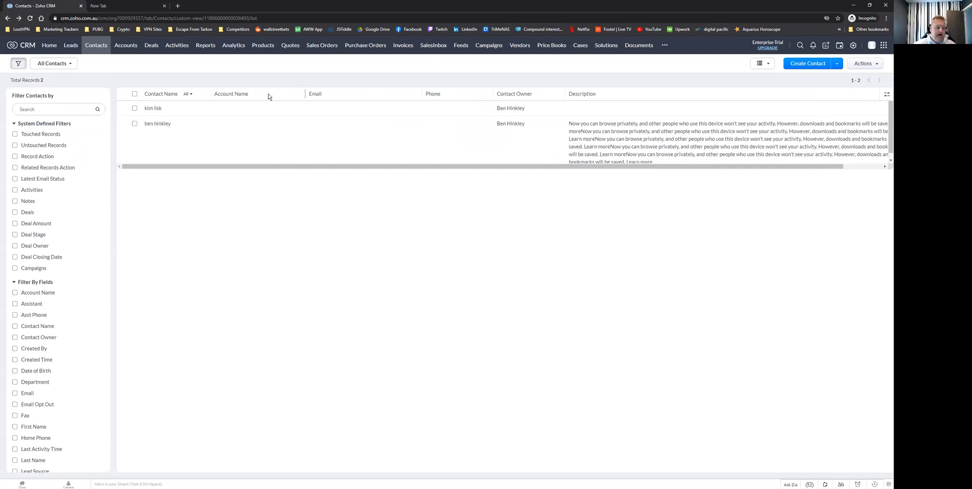
pyautogui.click(18, 63)
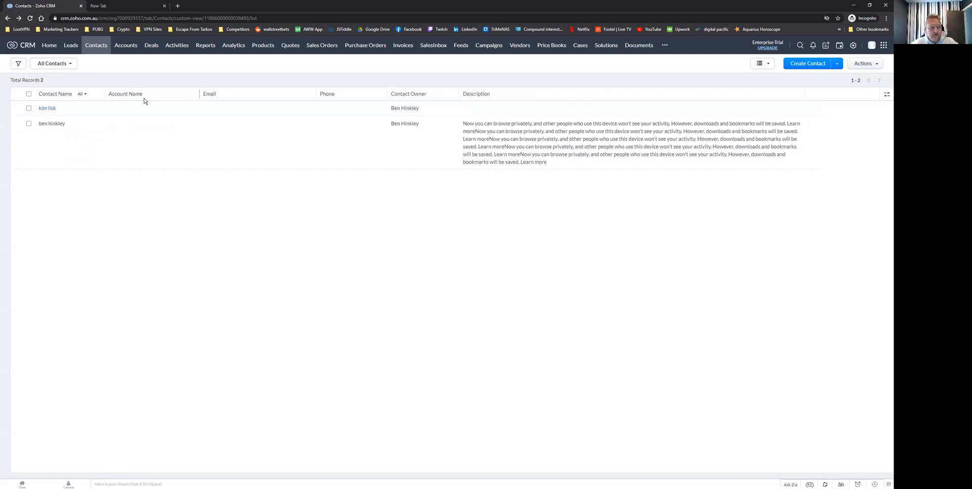
# - Open the My Guy Systems lead from the Leads module and save a new tag "this is a tag" on it
pyautogui.click(71, 46)
pyautogui.click(178, 108)
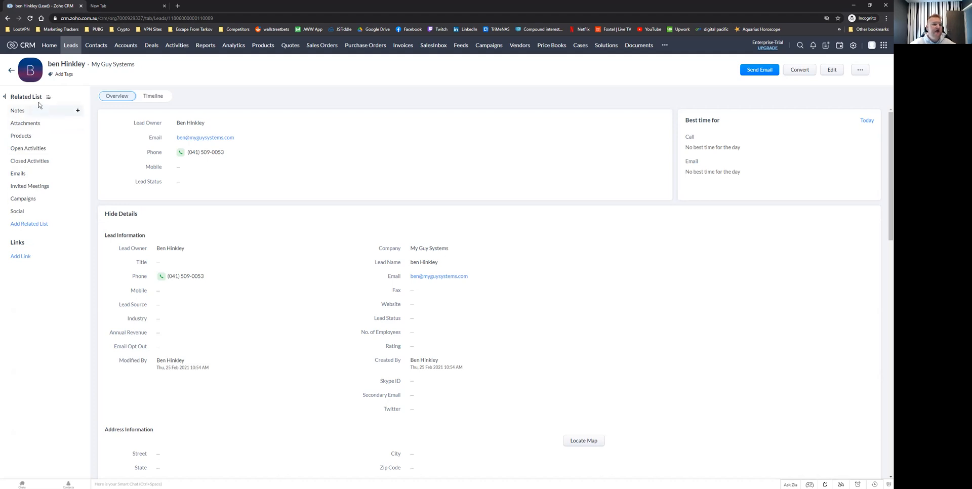
pyautogui.click(64, 74)
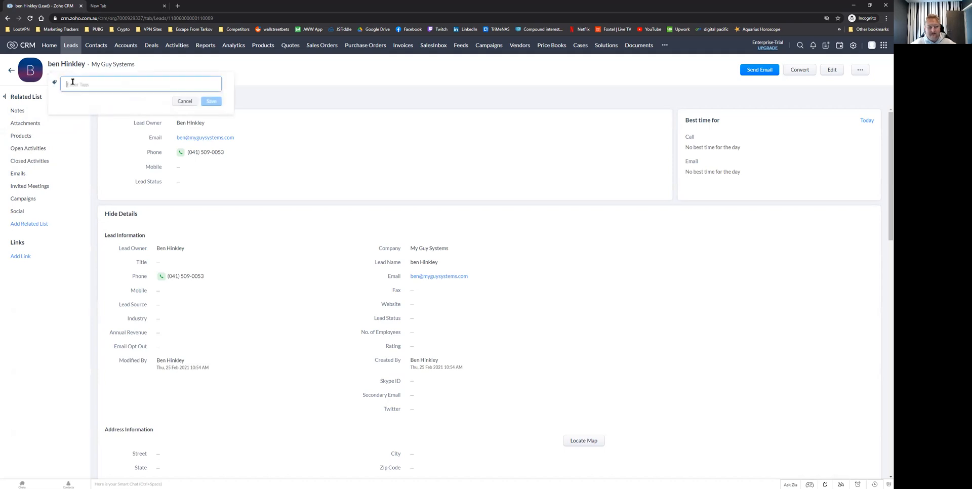
pyautogui.write('this is a tag')
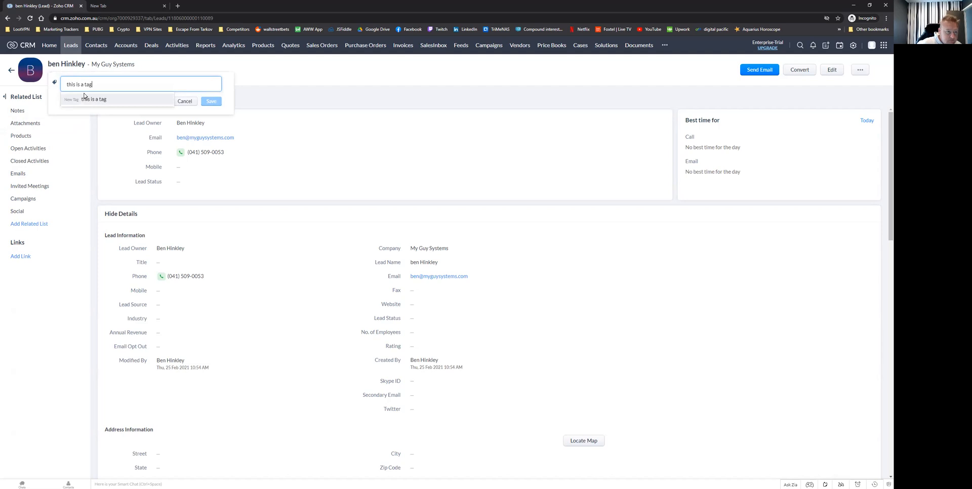
pyautogui.click(93, 107)
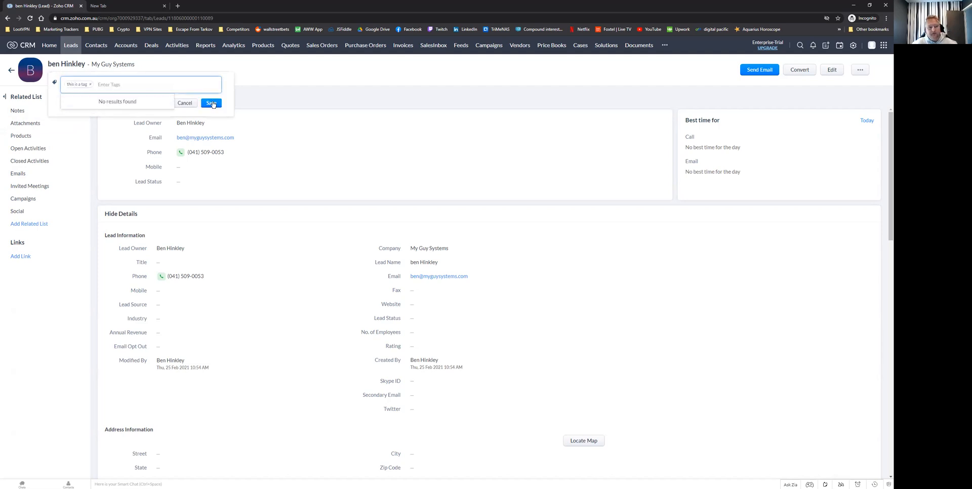
pyautogui.click(221, 103)
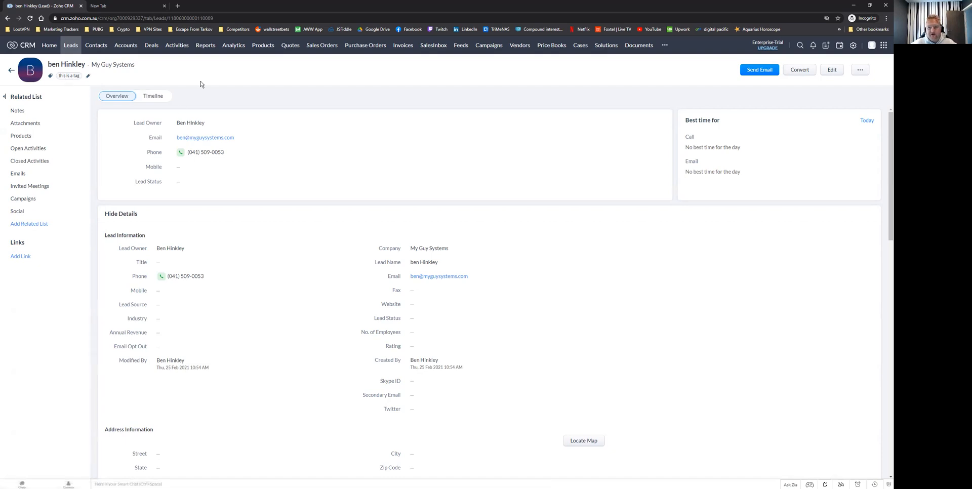
# - Look over the lead's detail sections and its "Best time for" card
pyautogui.scroll(-3, 443, 108)
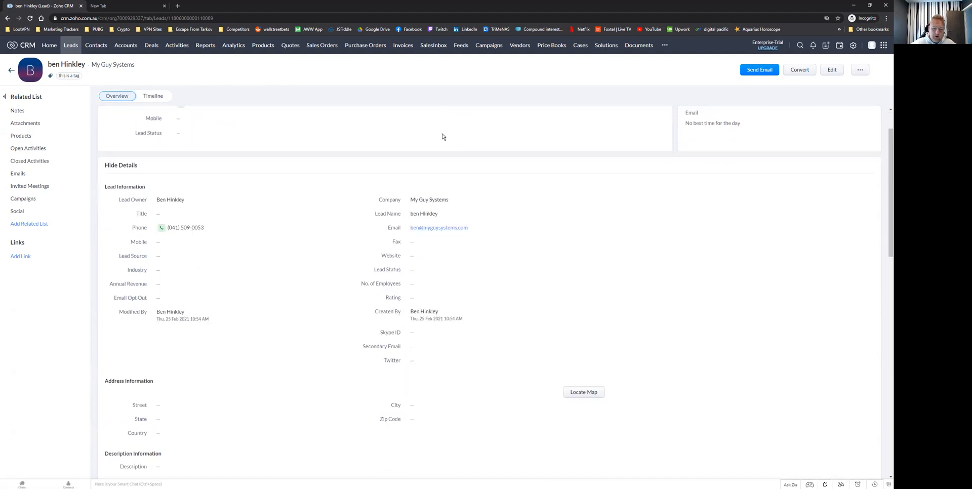
pyautogui.scroll(3, 439, 187)
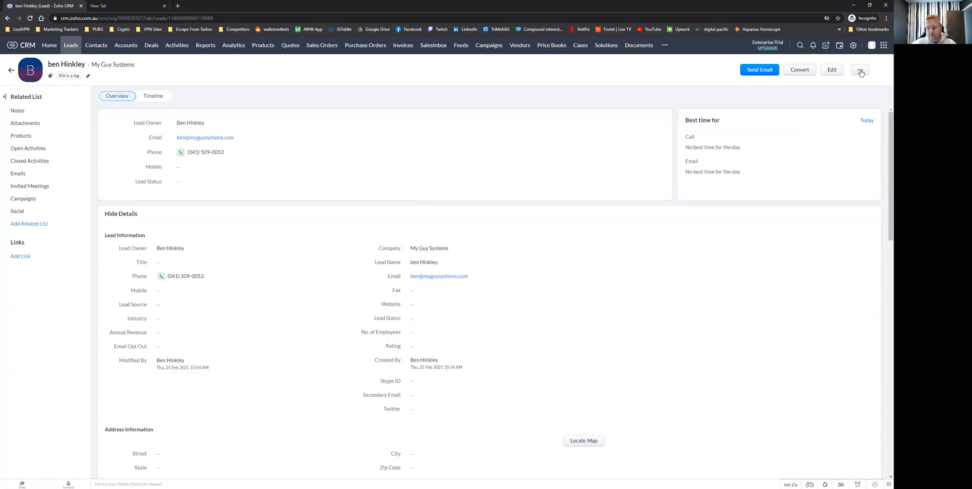
pyautogui.moveTo(685, 121); pyautogui.dragTo(708, 121)
pyautogui.click(709, 121)
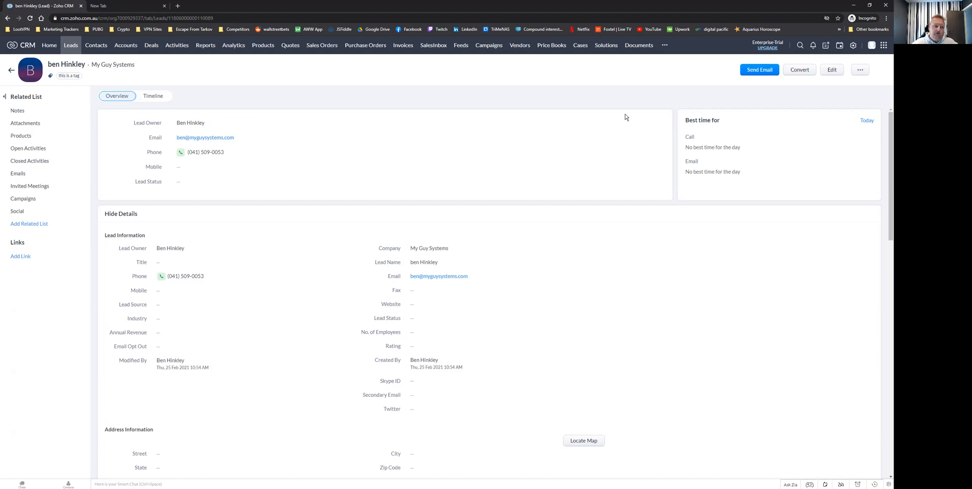
# - Examine the lead's Business Card View settings, with its available and selected fields, and close them without saving
pyautogui.click(859, 71)
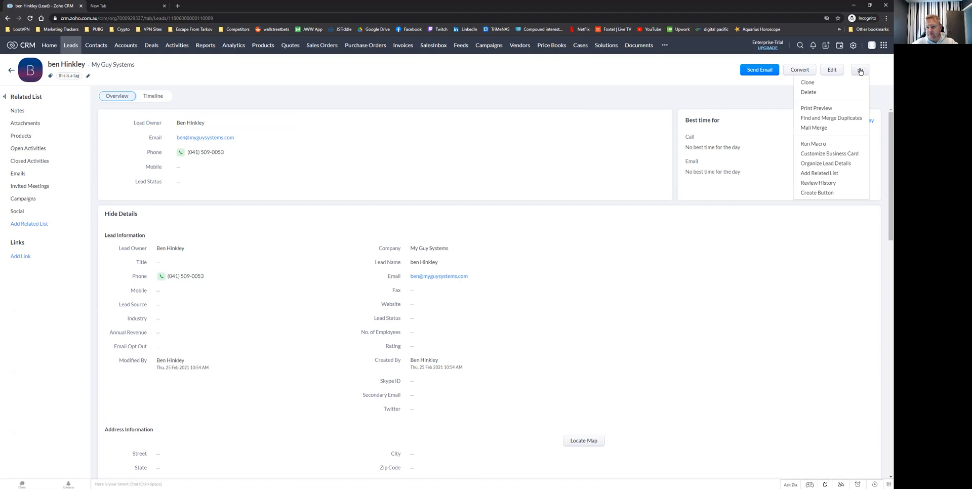
pyautogui.click(852, 154)
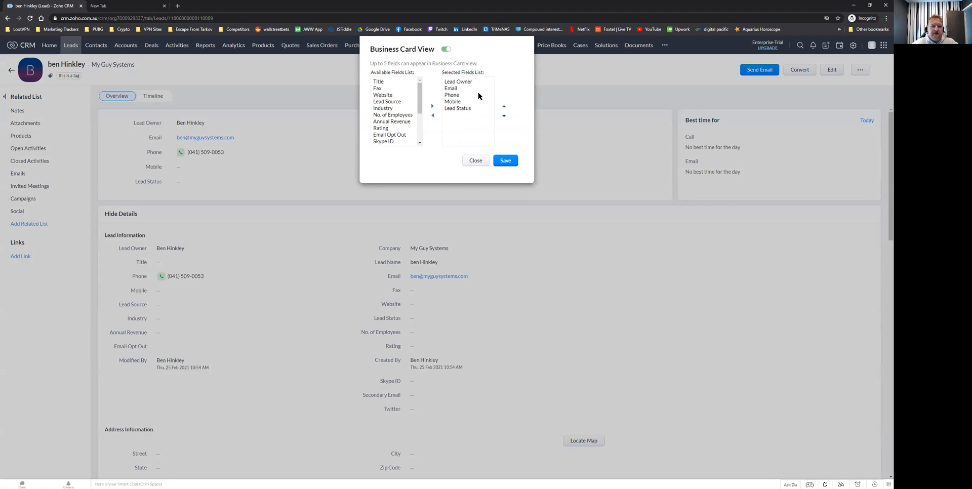
pyautogui.moveTo(375, 49); pyautogui.dragTo(447, 52)
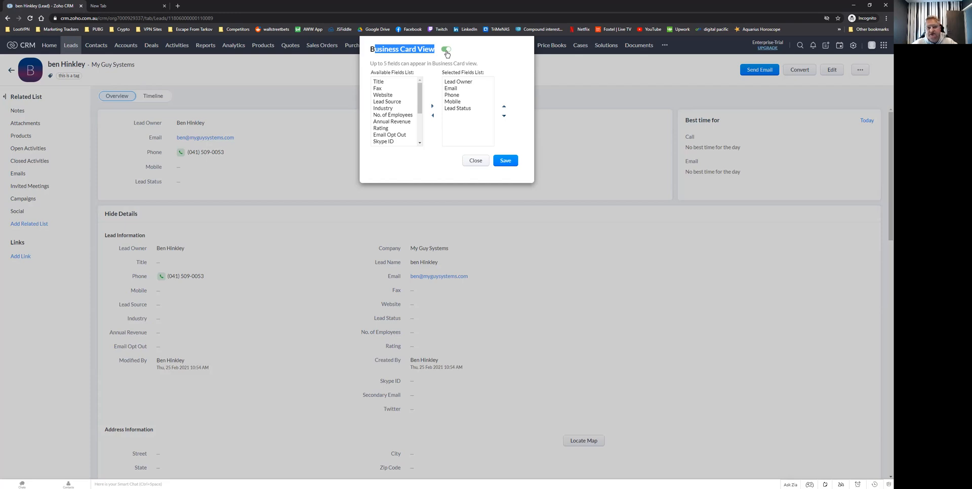
pyautogui.doubleClick(425, 49)
pyautogui.click(401, 51)
pyautogui.moveTo(370, 49); pyautogui.dragTo(434, 51)
pyautogui.click(433, 51)
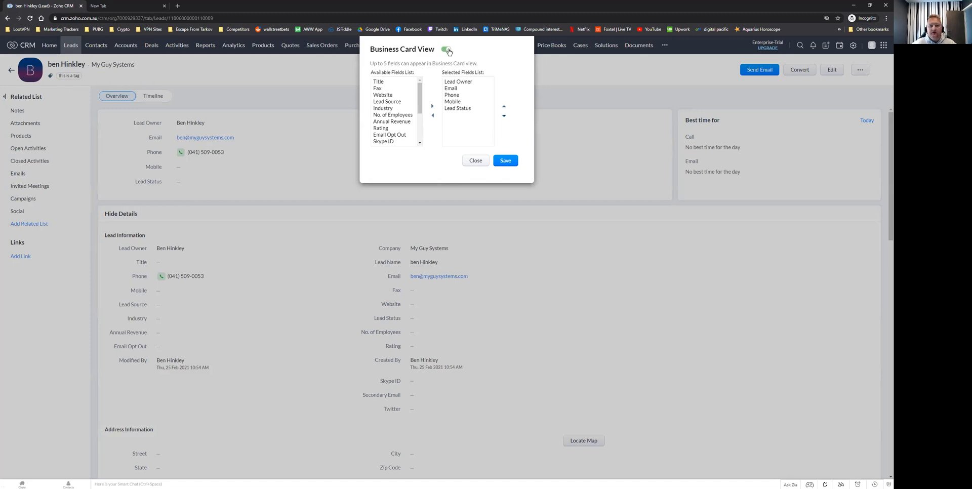
pyautogui.click(475, 160)
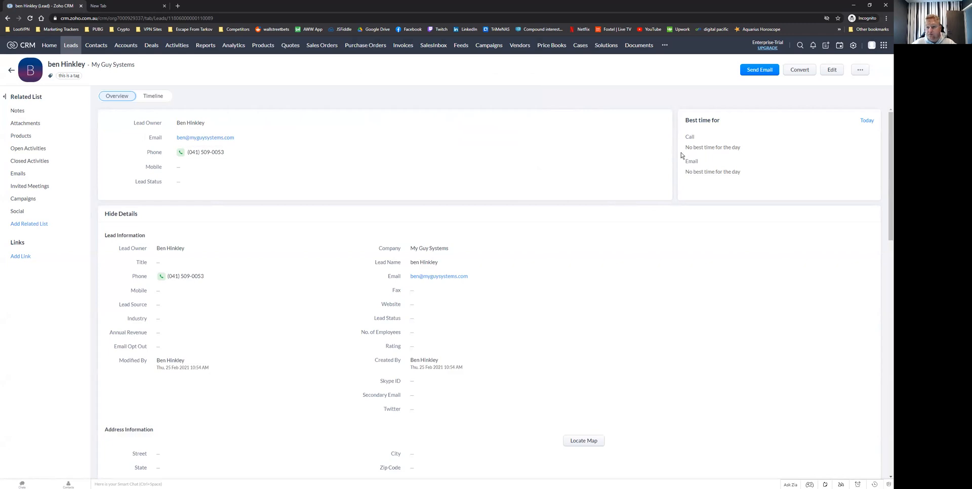
# - Reopen the business card customization for the lead and turn Business Card View off
pyautogui.click(859, 71)
pyautogui.click(832, 171)
pyautogui.click(446, 50)
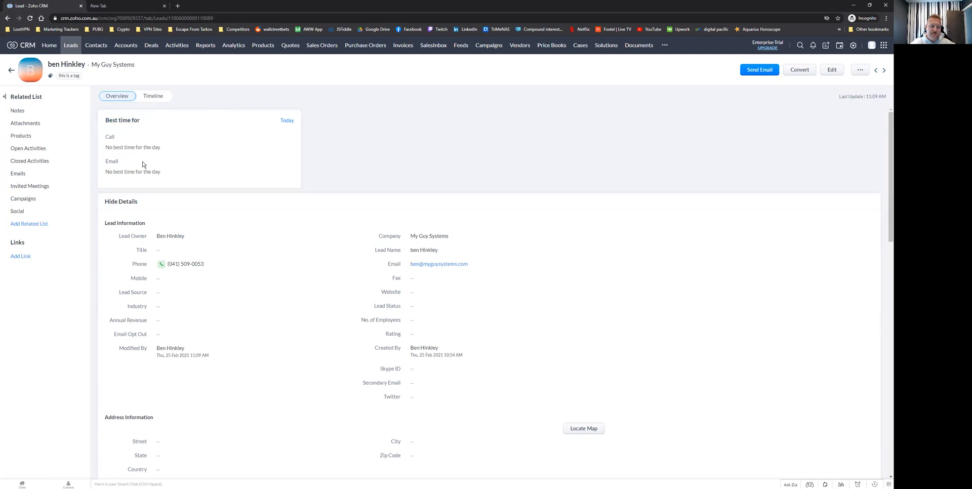
# - Examine the lead page from the best contact time through the notes, attachments and other related lists, and return to its beginning
pyautogui.moveTo(116, 147); pyautogui.dragTo(146, 149)
pyautogui.click(175, 169)
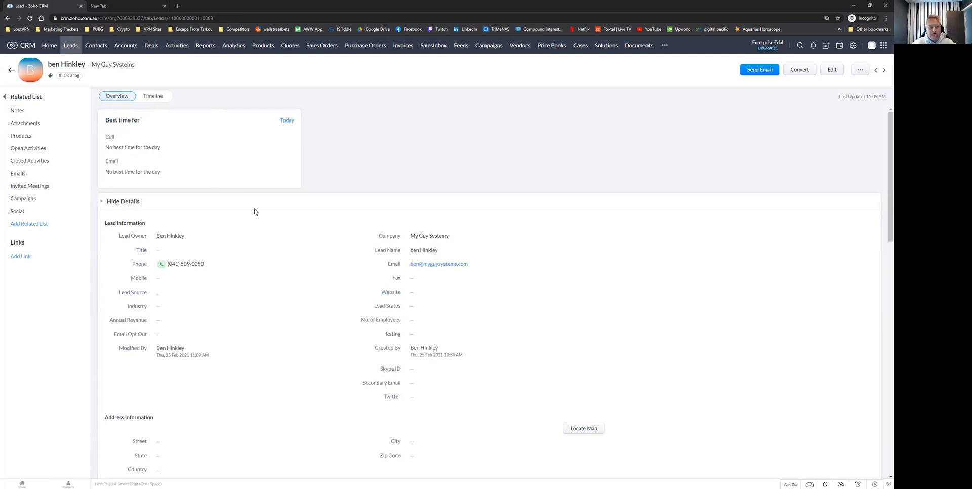
pyautogui.scroll(-3, 258, 211)
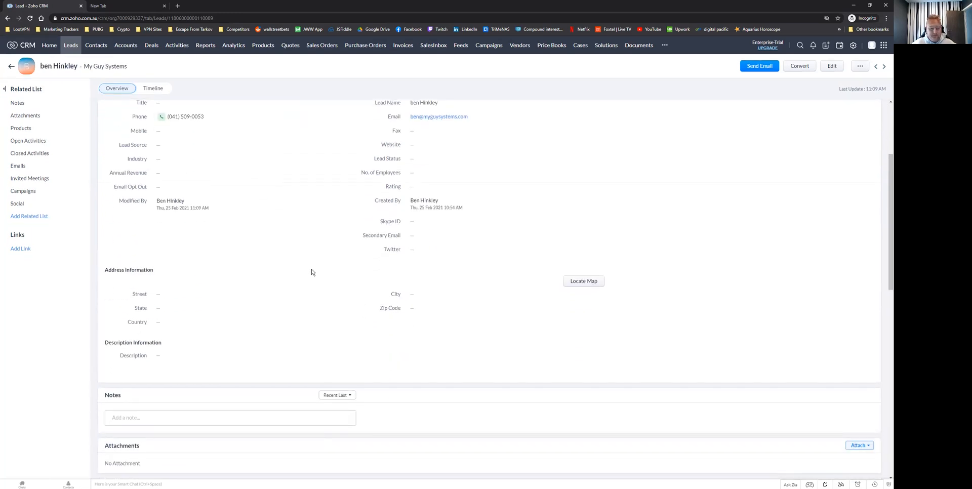
pyautogui.scroll(-4, 318, 260)
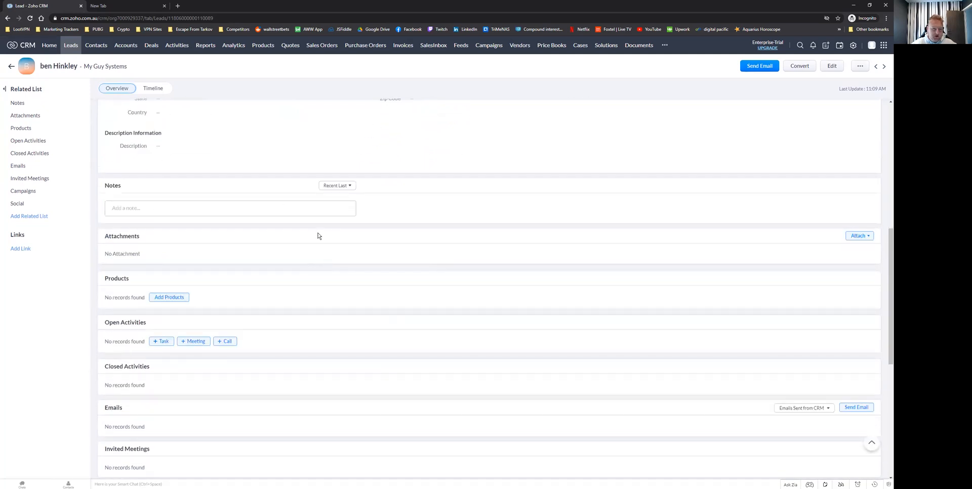
pyautogui.scroll(-4, 322, 234)
pyautogui.scroll(-1, 347, 267)
pyautogui.scroll(12, 356, 256)
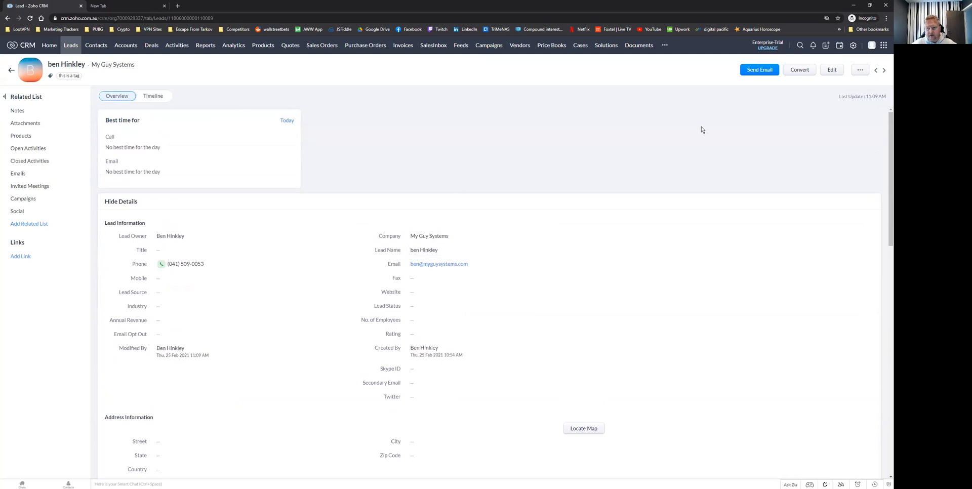